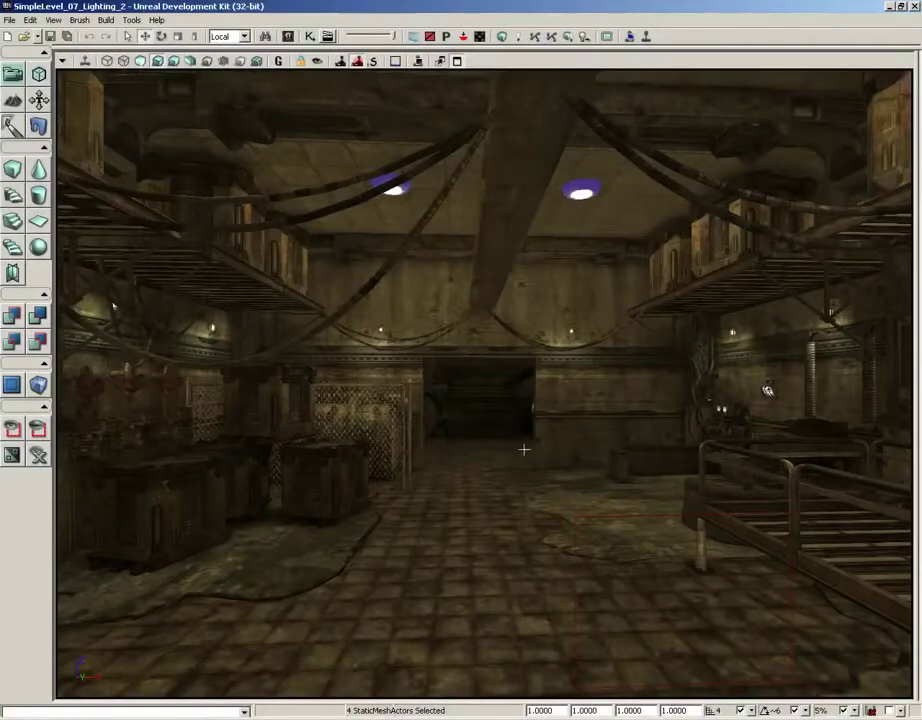
Step: Examine the storage room's light fixtures, including the two recessed ceiling lights, to judge the current lighting
drag(539, 428, 513, 414)
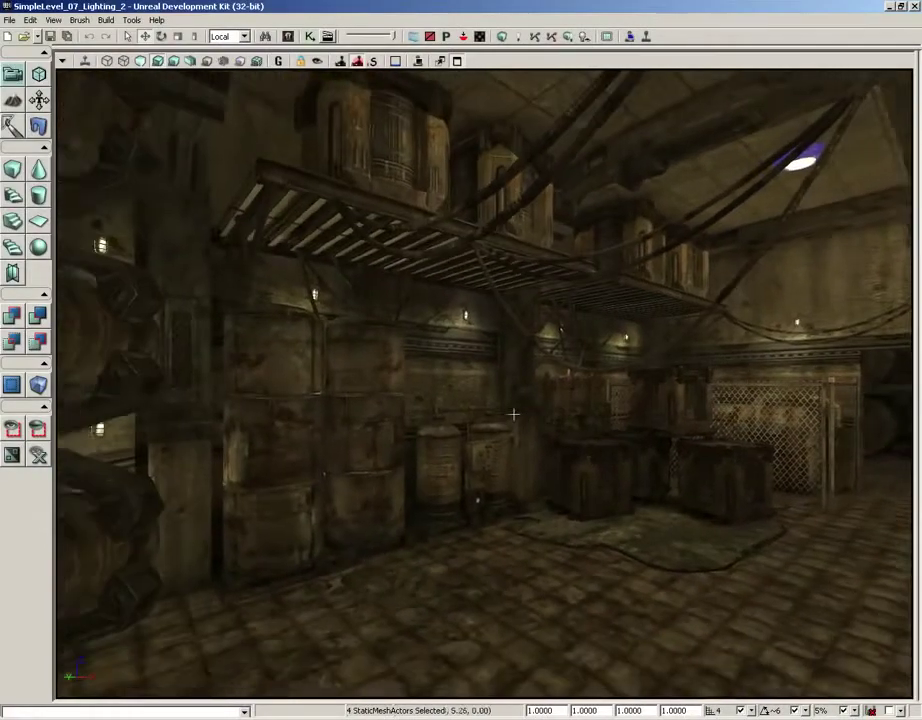
right_drag(513, 414, 533, 383)
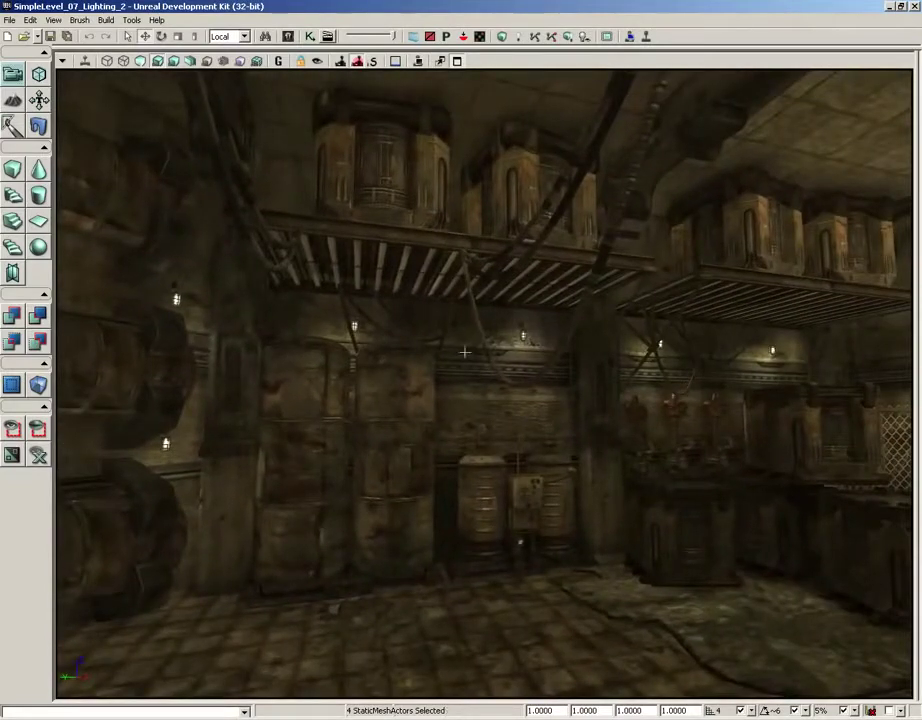
mouse_move(501, 434)
right_down()
mouse_move(665, 424)
mouse_move(502, 432)
mouse_move(505, 411)
right_up()
click(390, 261)
click(380, 250)
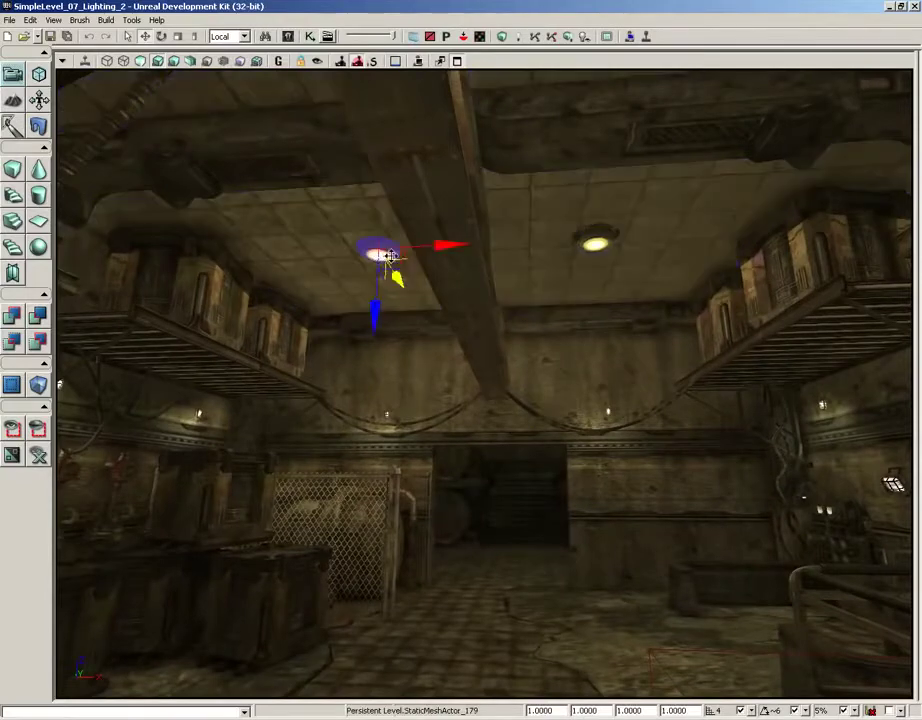
click(593, 243)
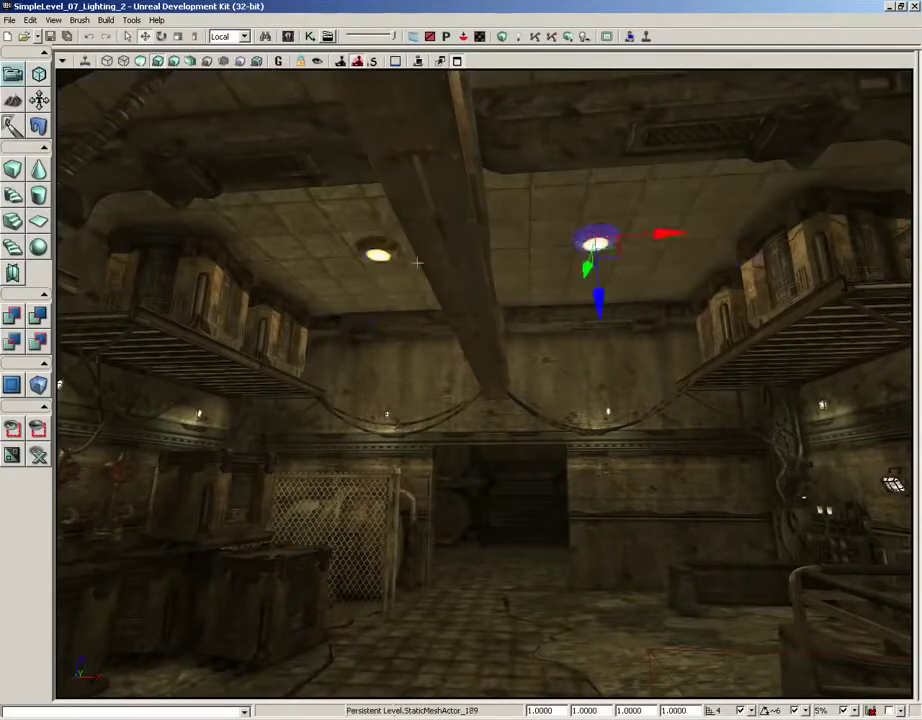
right_drag(562, 257, 425, 318)
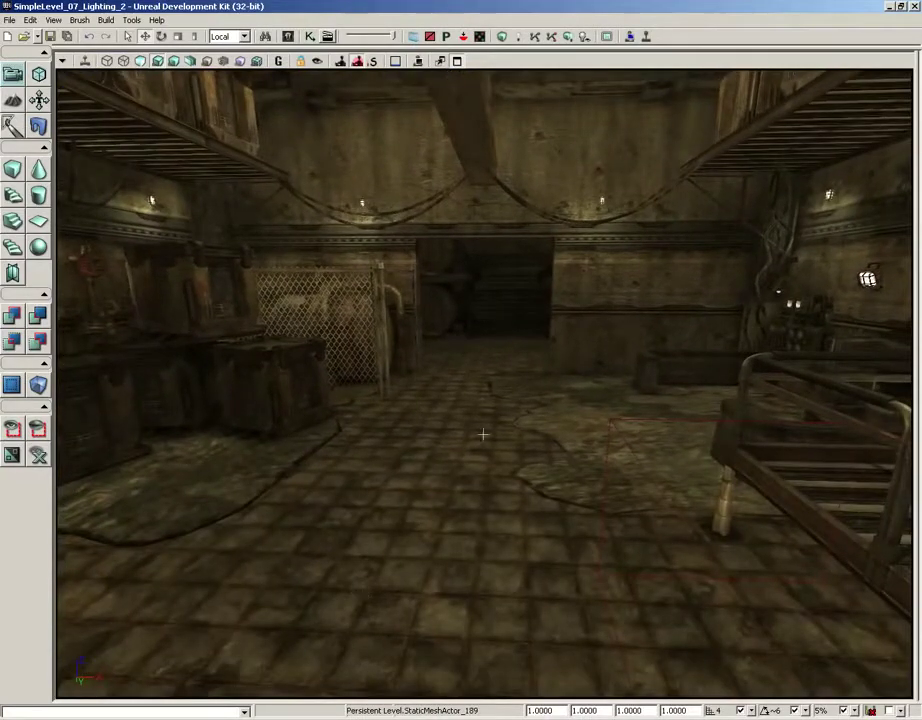
right_drag(483, 434, 459, 397)
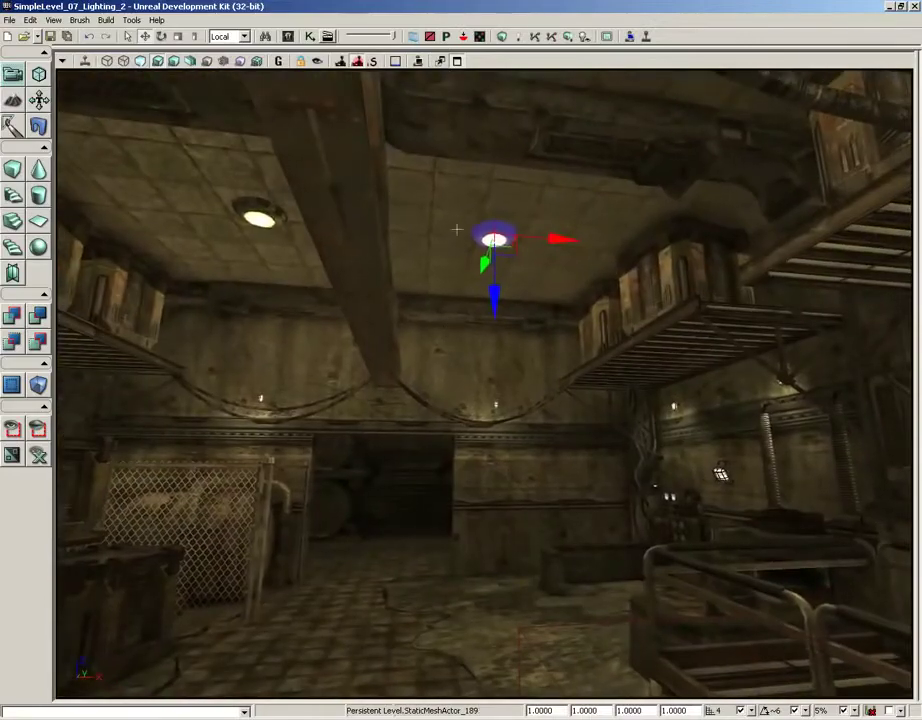
Step: Select the four round, blue-glowing light meshes along one upper wall of the tall room
right_drag(455, 315, 97, 175)
right_drag(440, 366, 747, 449)
drag(747, 449, 760, 69)
right_drag(760, 69, 761, 69)
right_drag(467, 425, 68, 375)
right_drag(340, 429, 333, 428)
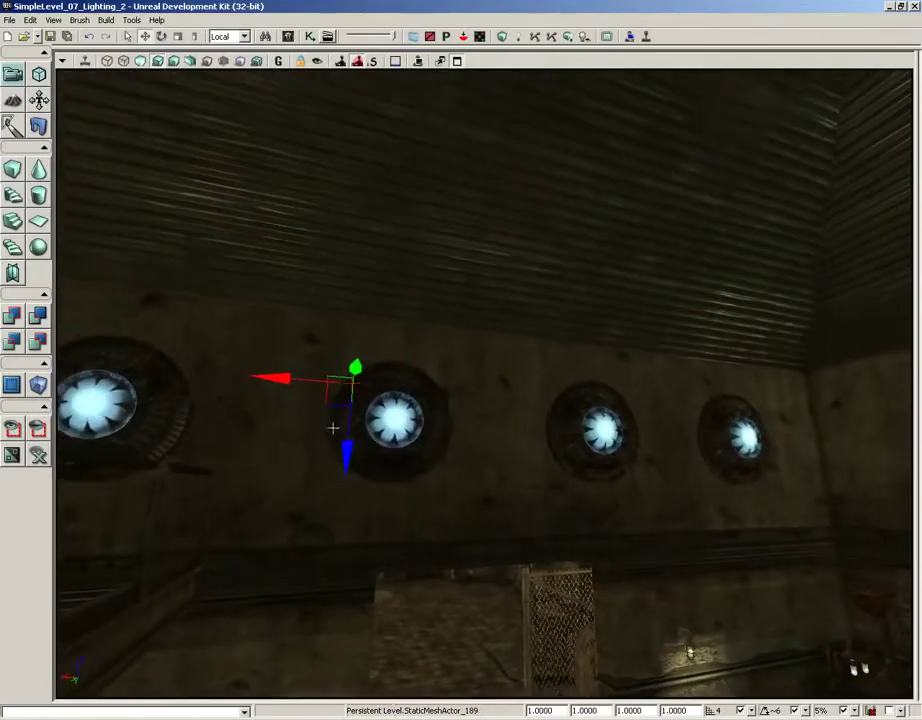
click(140, 420)
ctrl+click(395, 420)
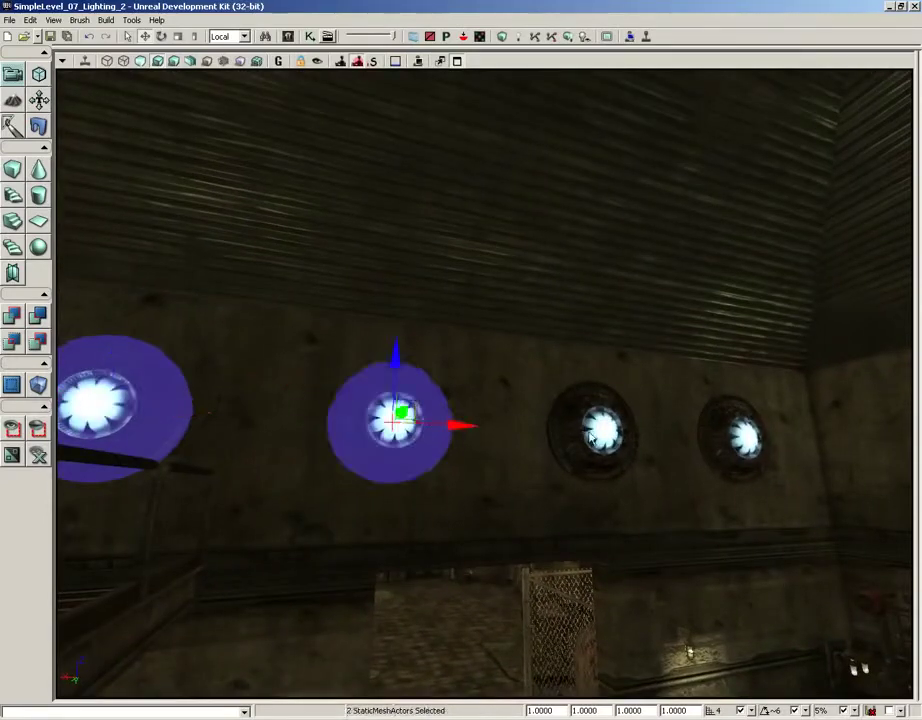
ctrl+click(600, 430)
ctrl+click(725, 431)
Step: Add the four round light meshes on the opposite upper wall to the selection
right_drag(621, 535, 902, 483)
ctrl+click(742, 468)
ctrl+click(555, 452)
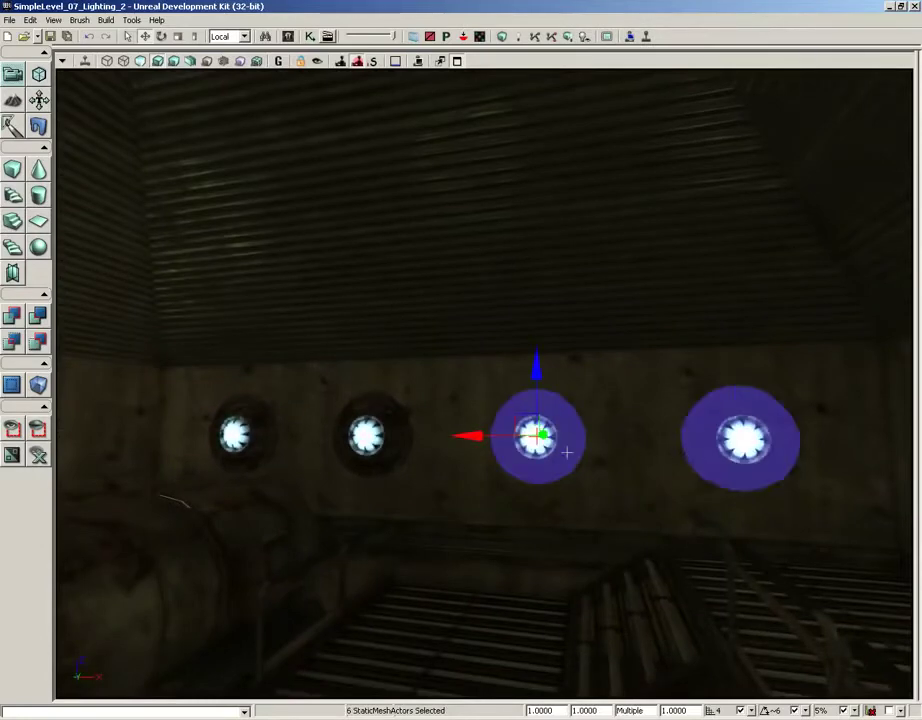
ctrl+click(366, 436)
ctrl+click(235, 434)
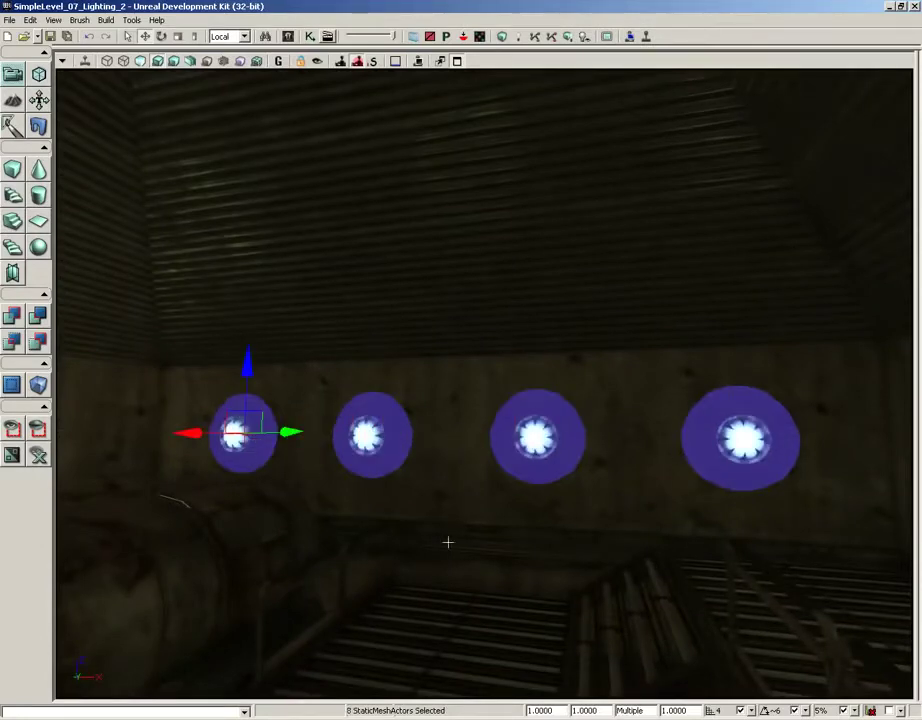
Step: Set Emissive Boost to 1 in the Lightmass settings of the eight selected round lights
drag(449, 541, 140, 480)
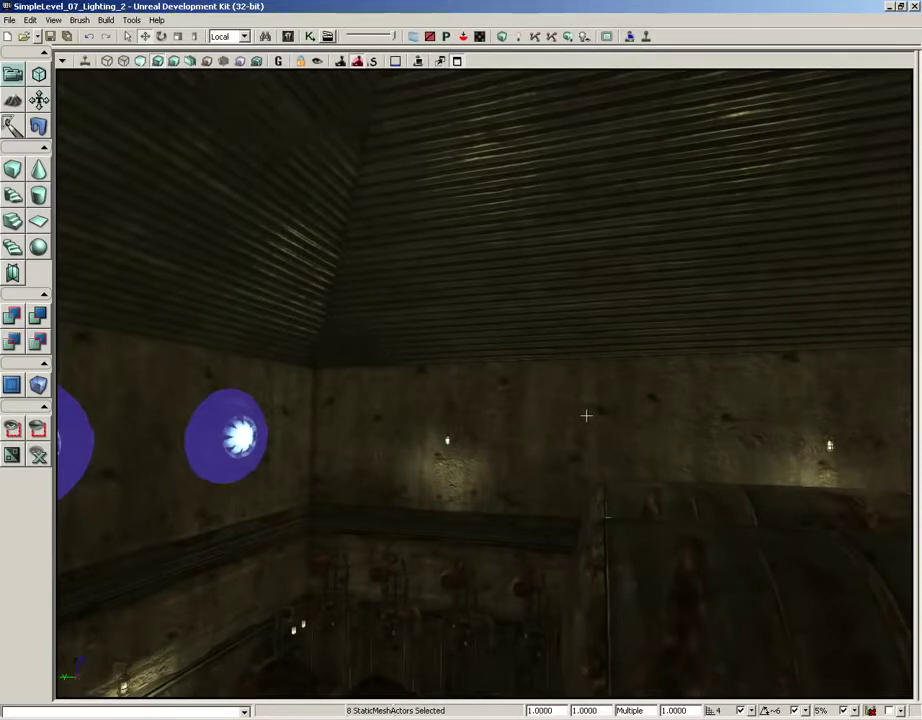
key(F4)
click(468, 356)
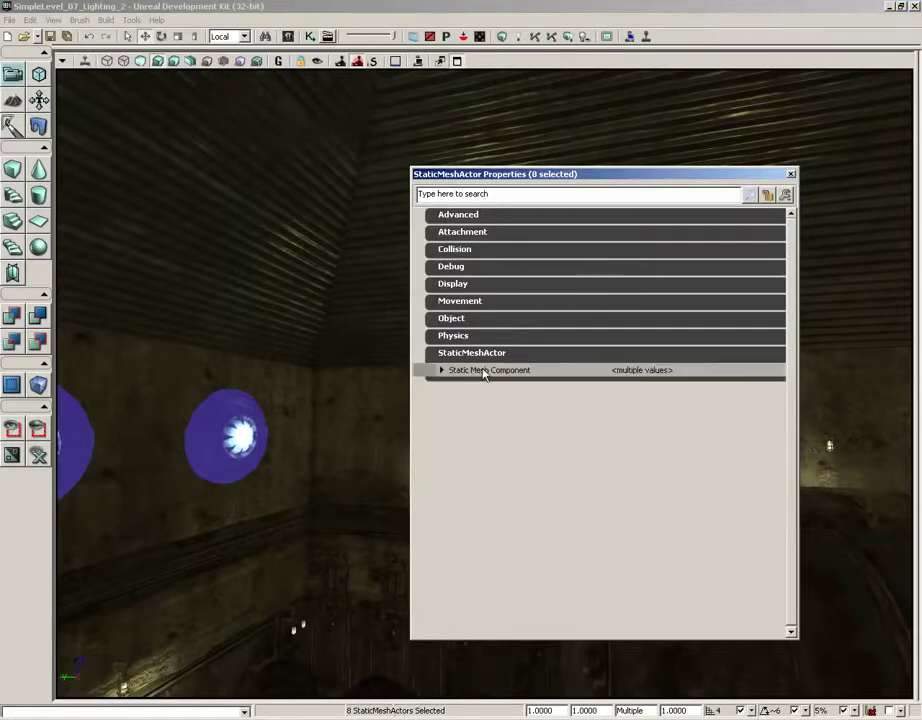
click(484, 371)
click(494, 436)
click(531, 455)
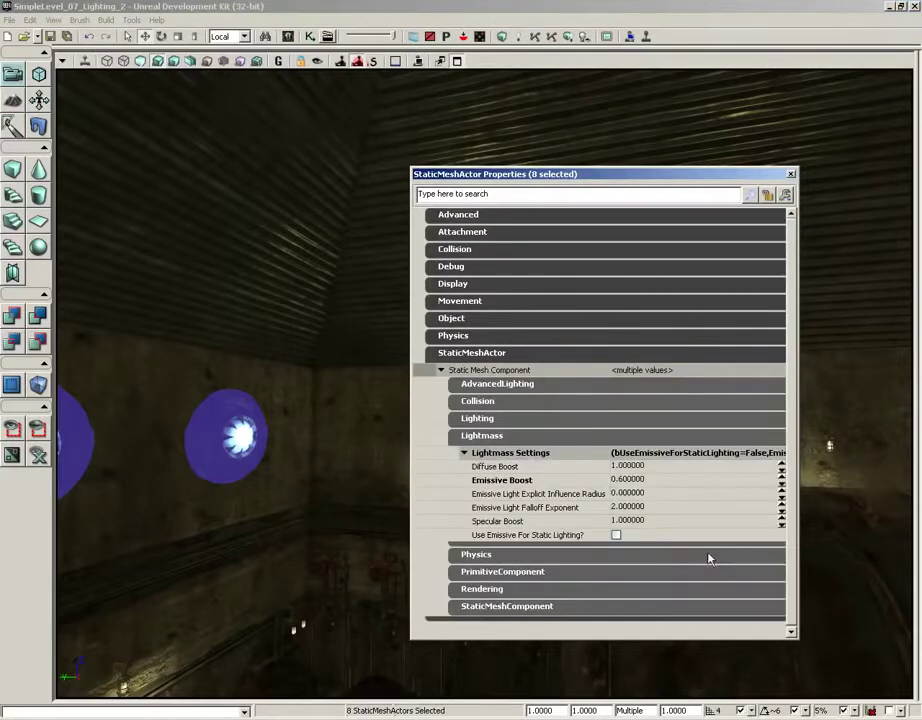
click(673, 480)
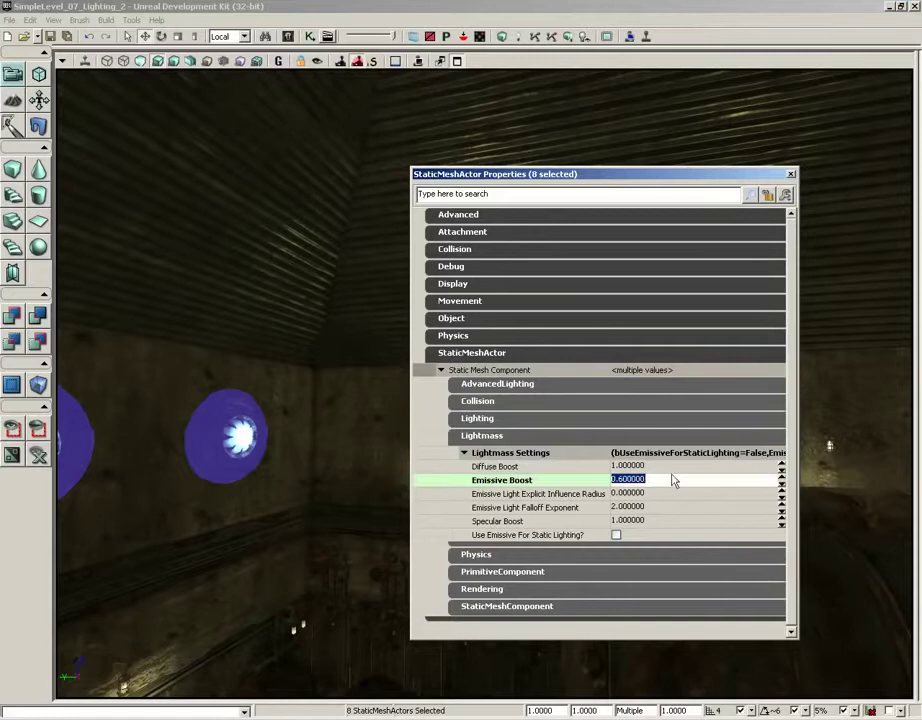
text(1)
key(Return)
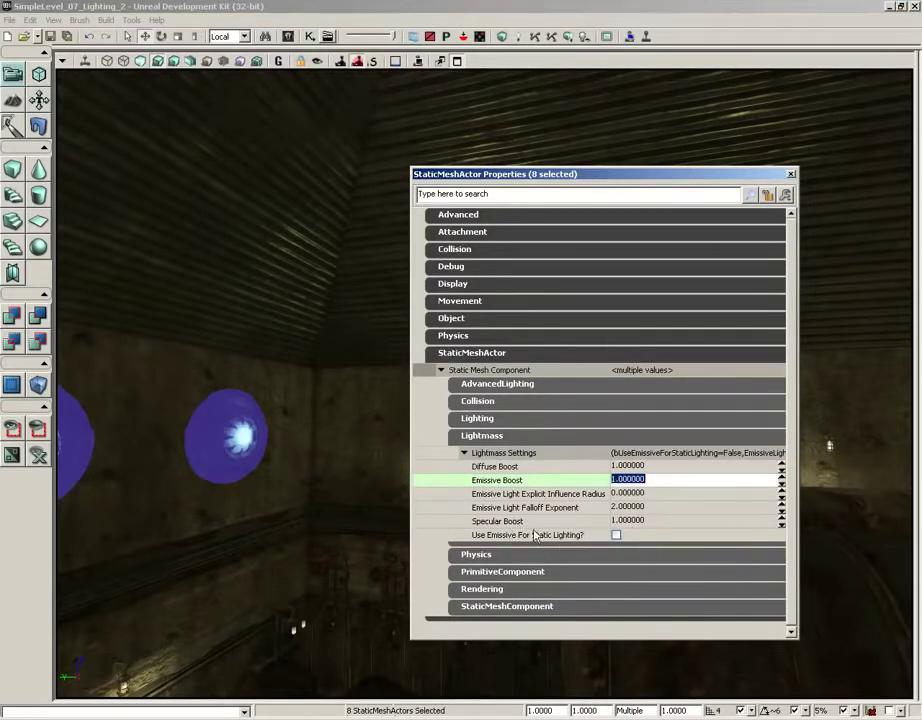
Step: Enable Use Emissive For Static Lighting on the round lights and set their Emissive Light Explicit Influence Radius to 256
click(617, 537)
drag(329, 346, 395, 342)
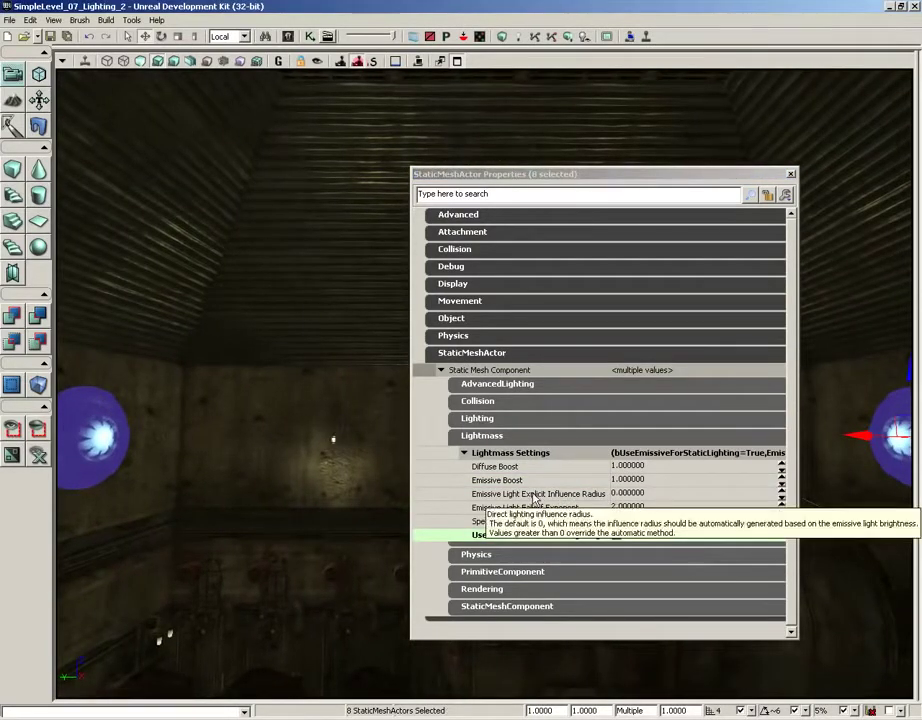
click(632, 493)
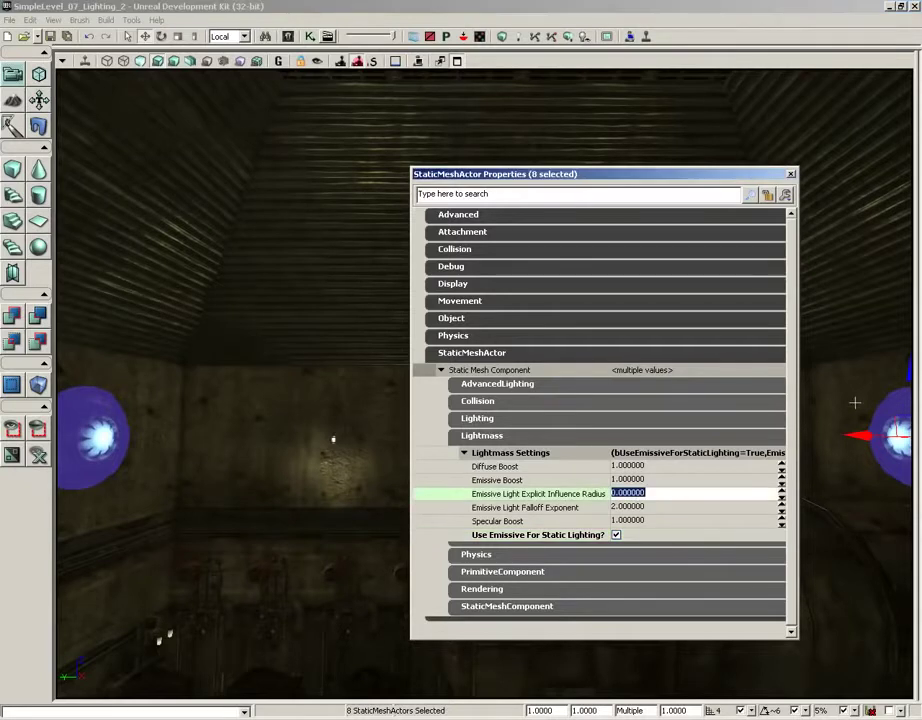
text(256)
key(Return)
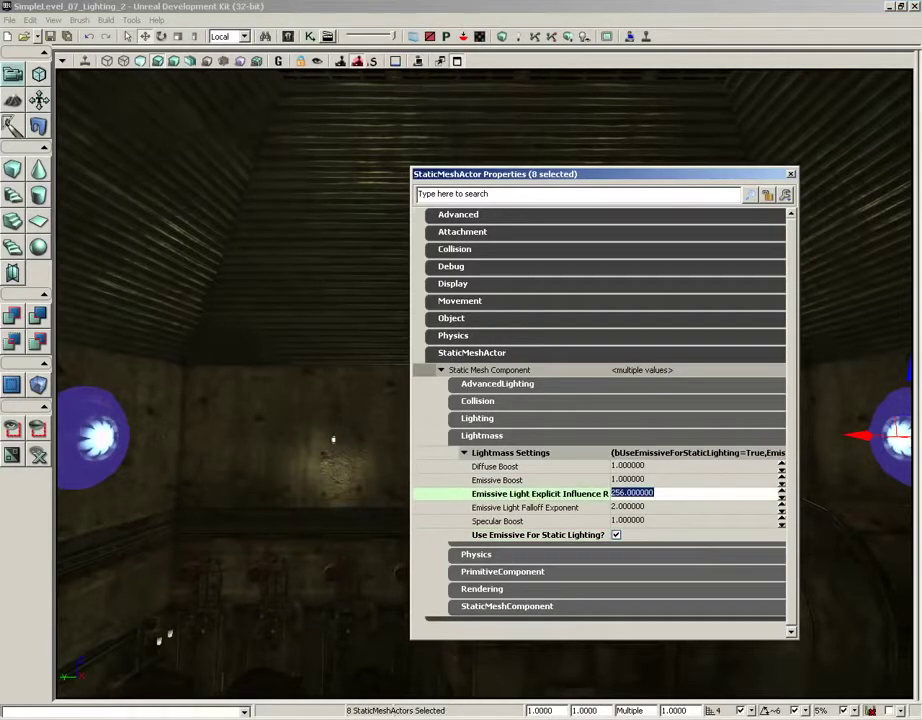
click(791, 175)
Step: Select the two white fluorescent tube meshes mounted in the arches beneath the ceiling
mouse_move(724, 253)
mouse_down()
mouse_move(461, 146)
mouse_move(436, 187)
mouse_move(426, 278)
mouse_move(323, 67)
mouse_move(282, 68)
mouse_move(381, 68)
mouse_move(720, 260)
mouse_up()
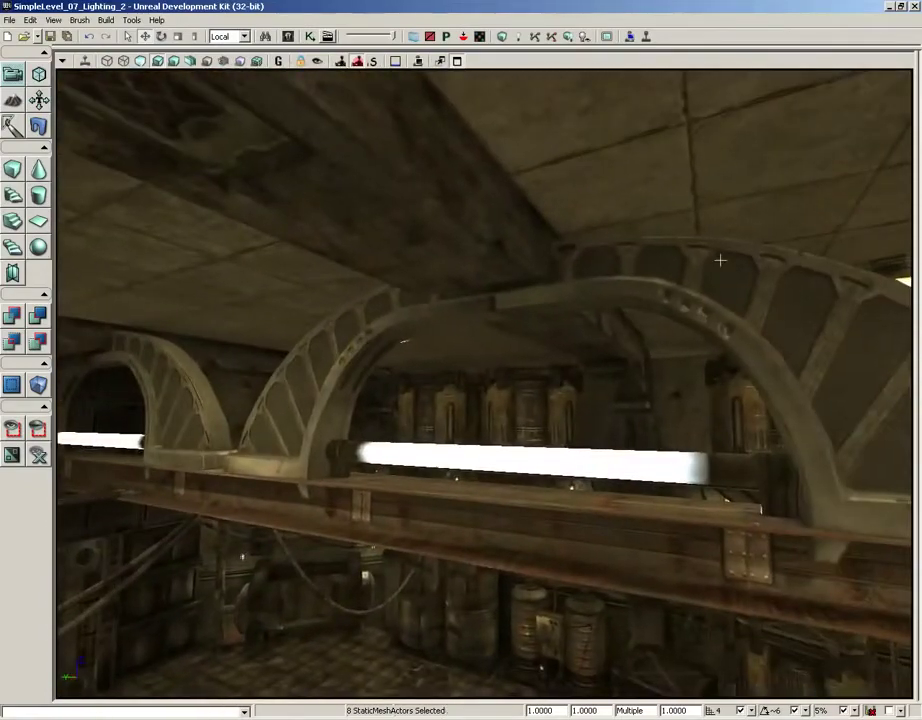
right_drag(614, 387, 590, 347)
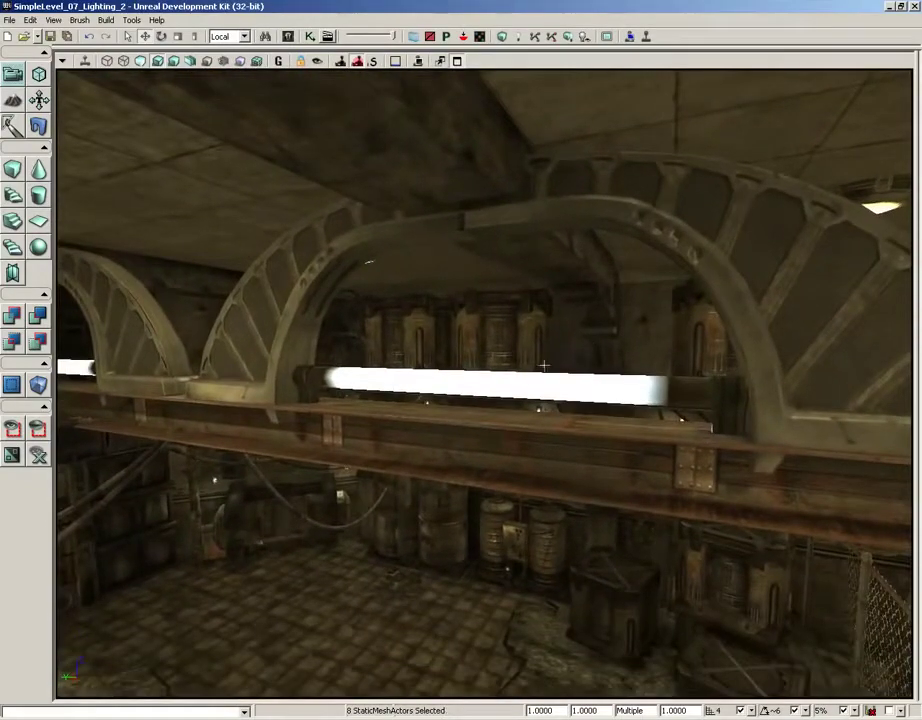
click(516, 380)
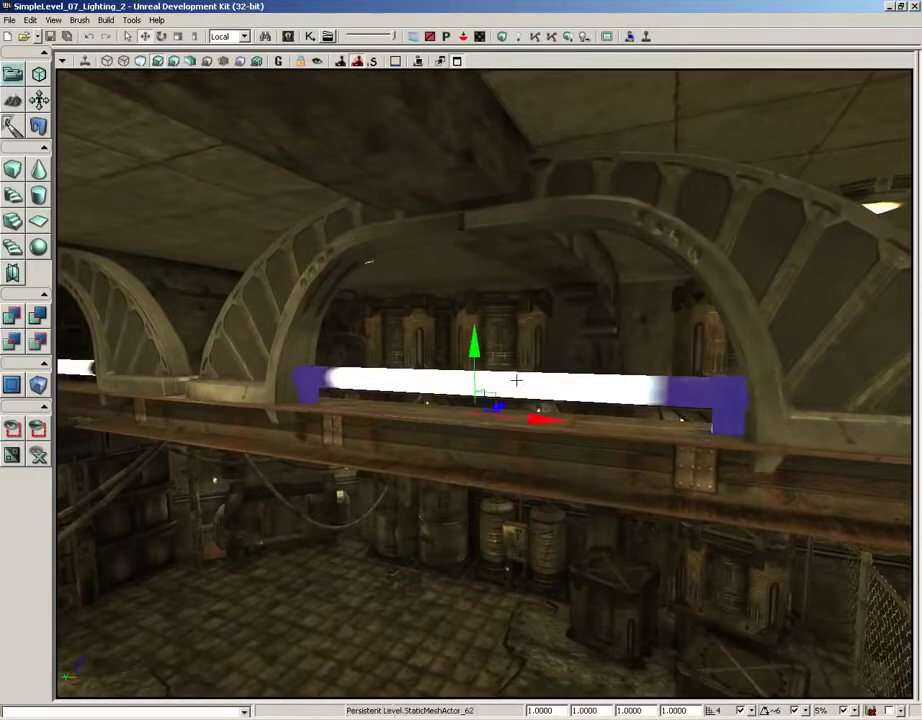
ctrl+click(70, 366)
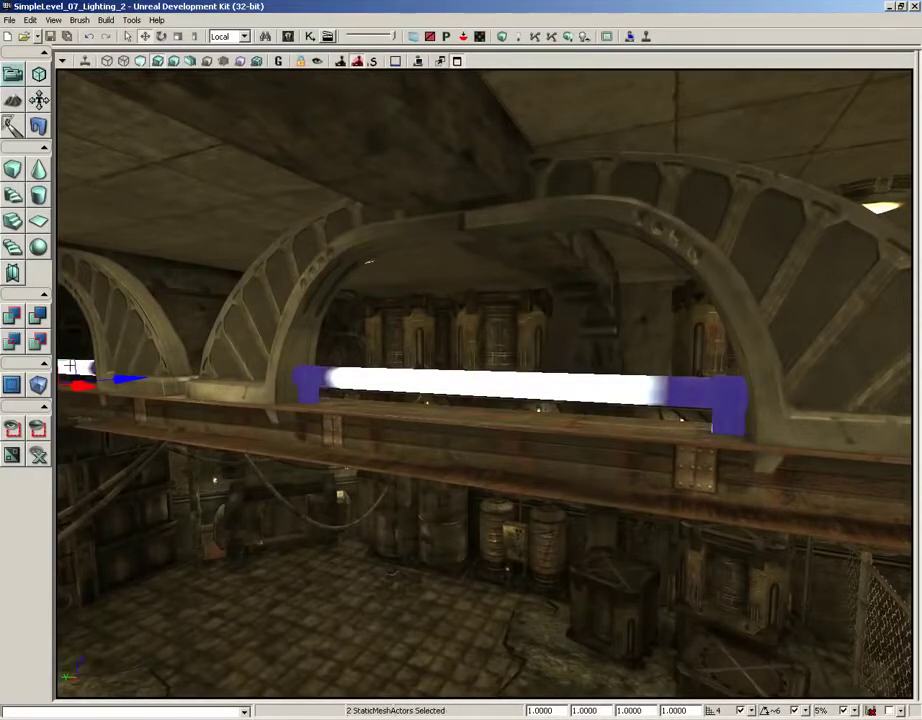
Step: Enable Use Emissive For Static Lighting on the two tube lights and set their Emissive Light Explicit Influence Radius to 512
key(F4)
click(461, 356)
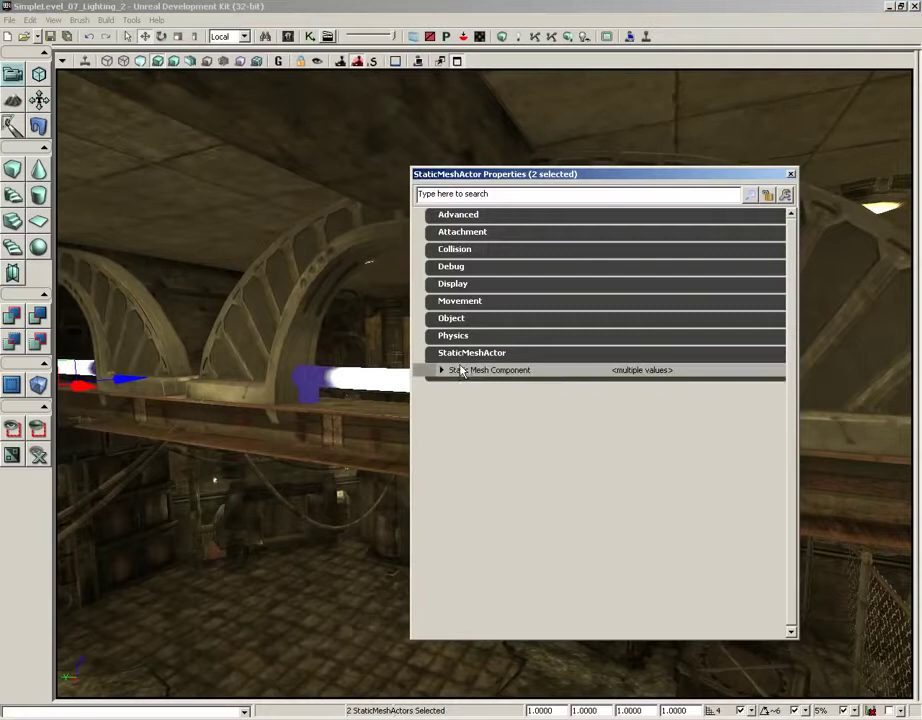
click(462, 371)
click(480, 437)
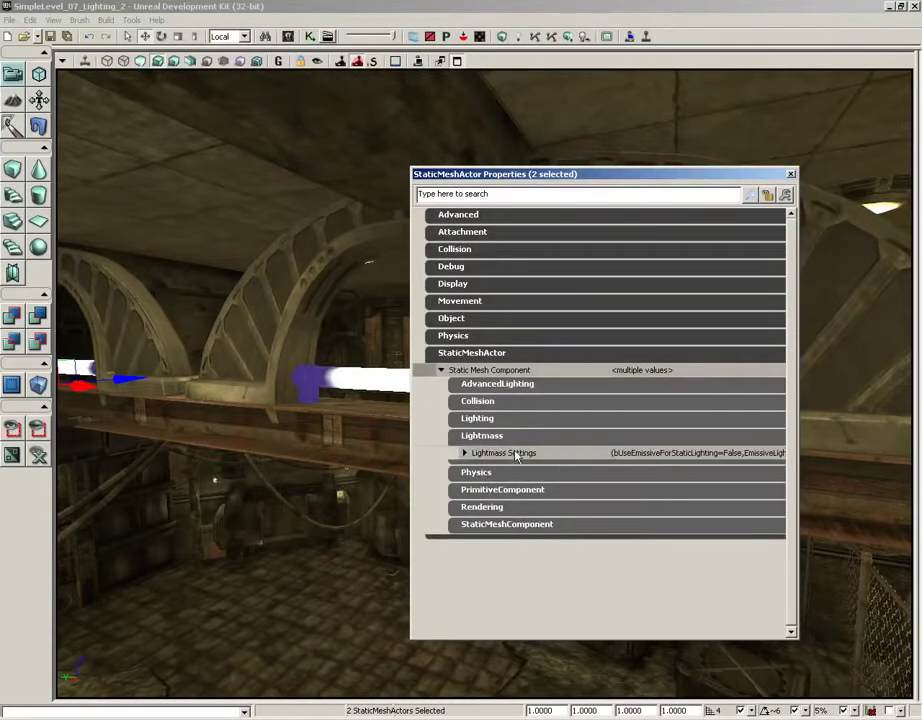
click(464, 453)
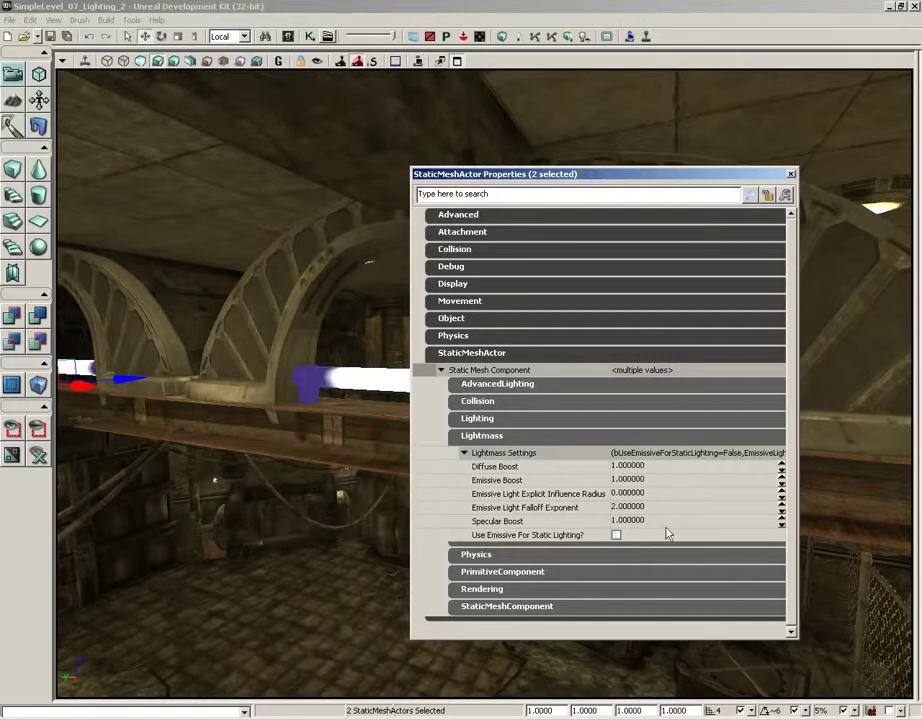
click(616, 535)
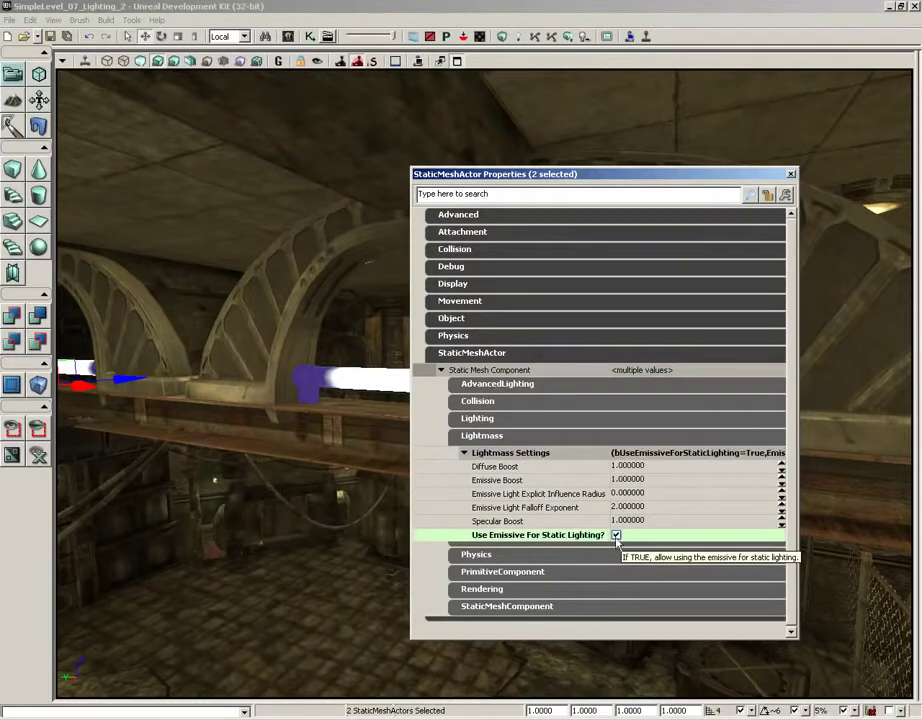
click(669, 494)
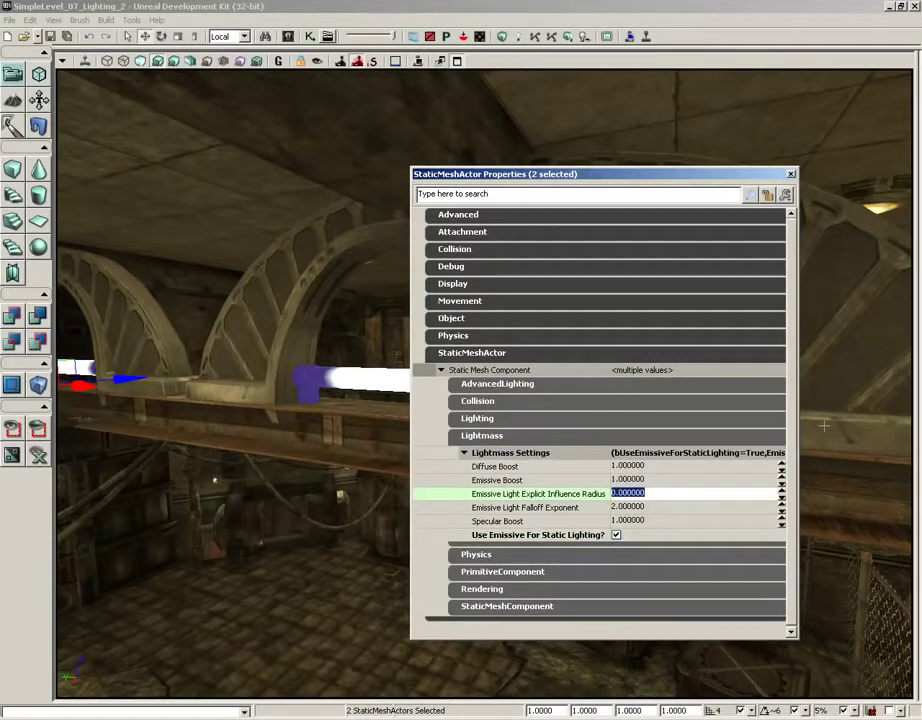
text(512)
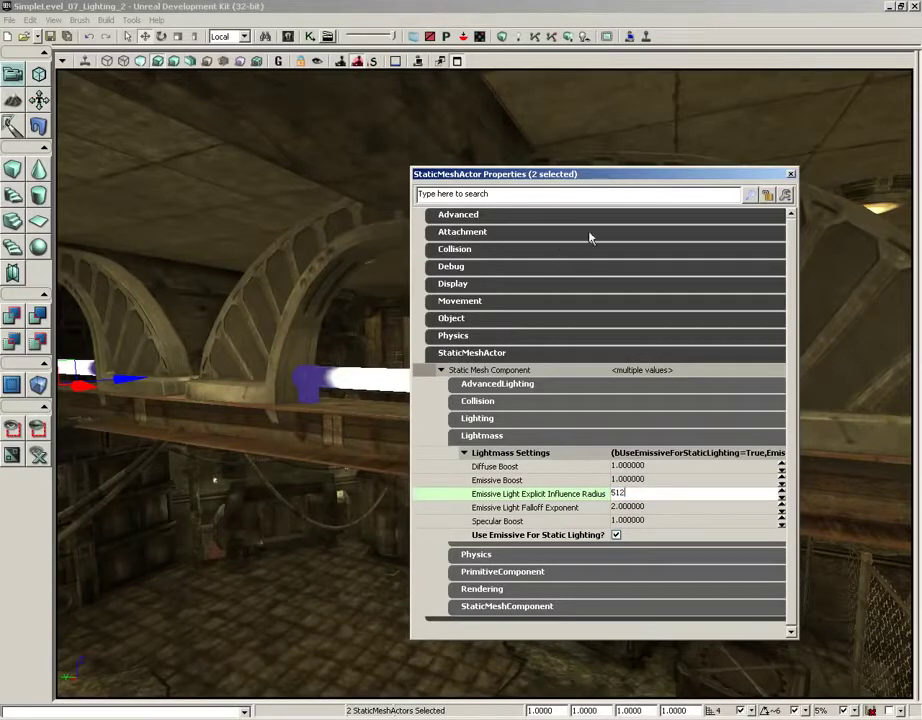
click(790, 174)
Step: Select only the two machine meshes with small glowing lamps against the wall beside the hanging cables
right_drag(735, 228, 734, 239)
right_drag(522, 416, 473, 429)
drag(280, 343, 752, 338)
right_drag(752, 338, 701, 262)
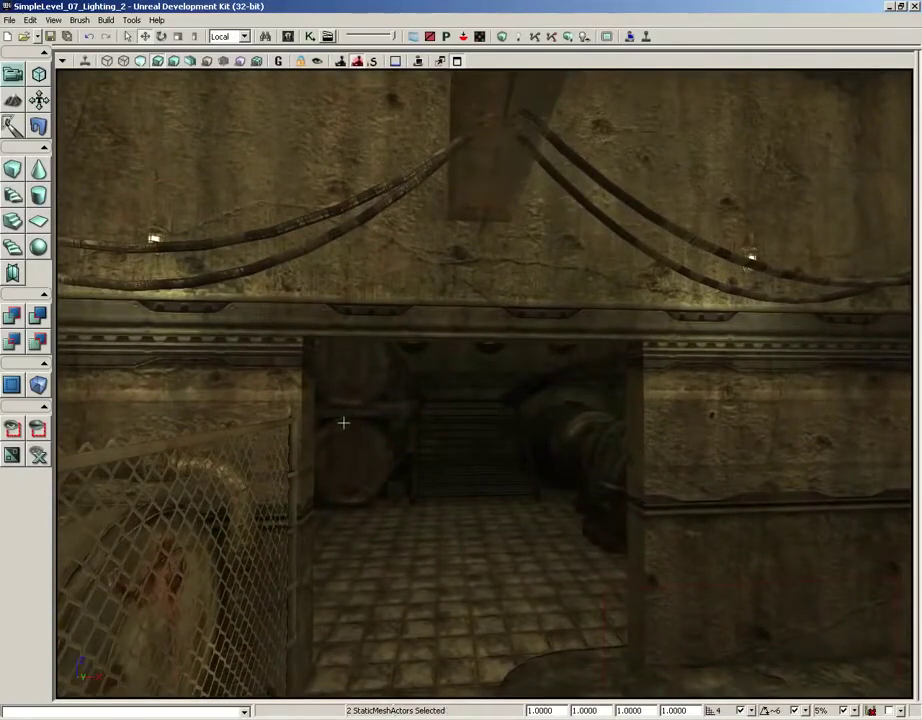
right_drag(335, 500, 435, 493)
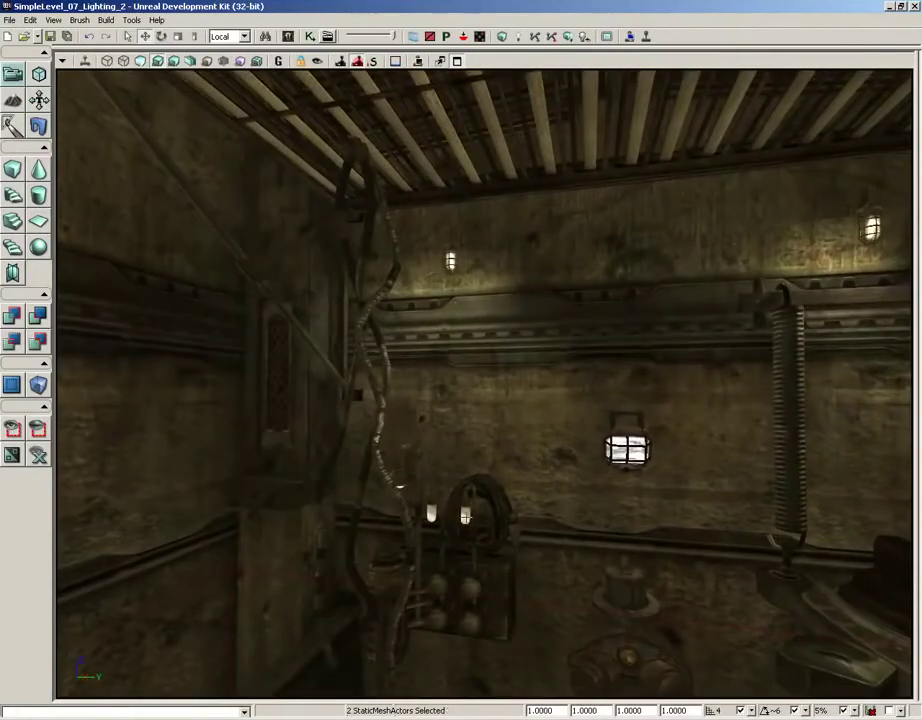
ctrl+click(466, 517)
right_drag(531, 554, 56, 558)
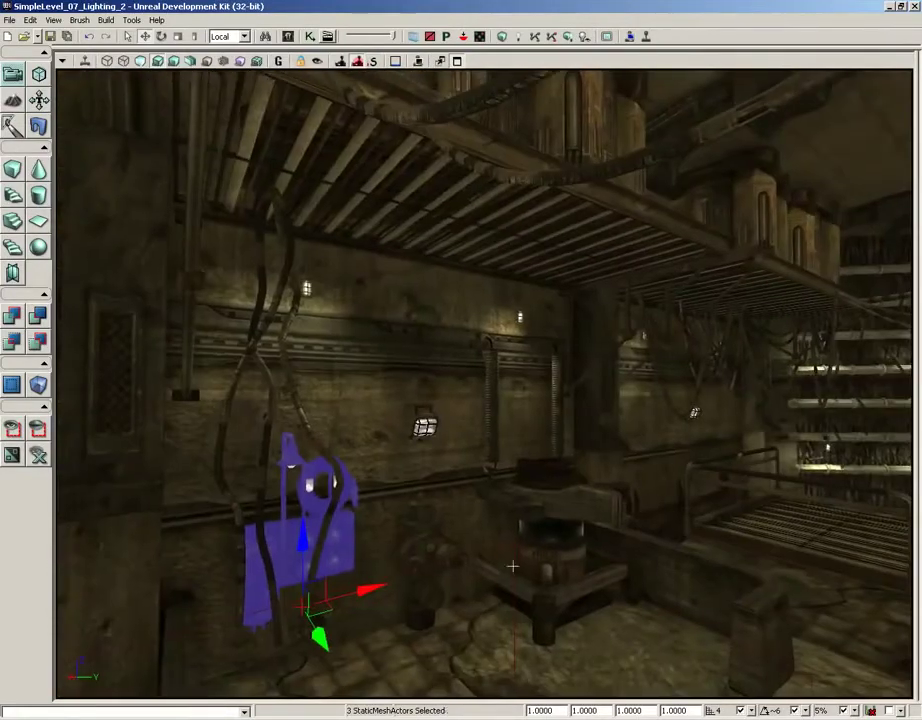
click(350, 545)
right_drag(427, 540, 482, 606)
ctrl+click(469, 433)
right_drag(470, 433, 624, 432)
Step: Enable Use Emissive For Static Lighting in the Lightmass settings of the two selected machine meshes
key(F4)
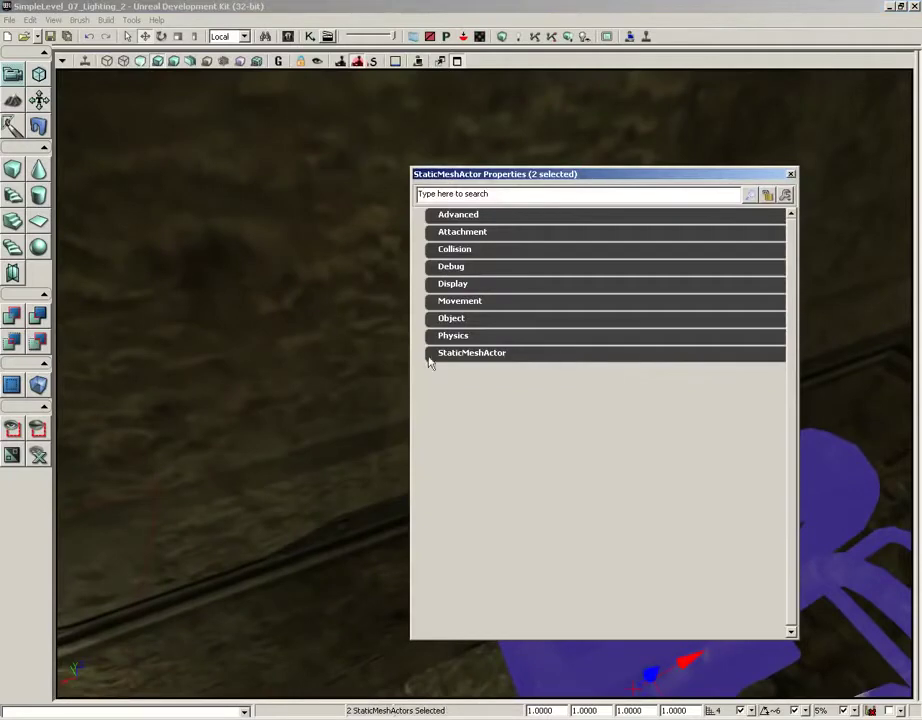
click(449, 356)
click(450, 371)
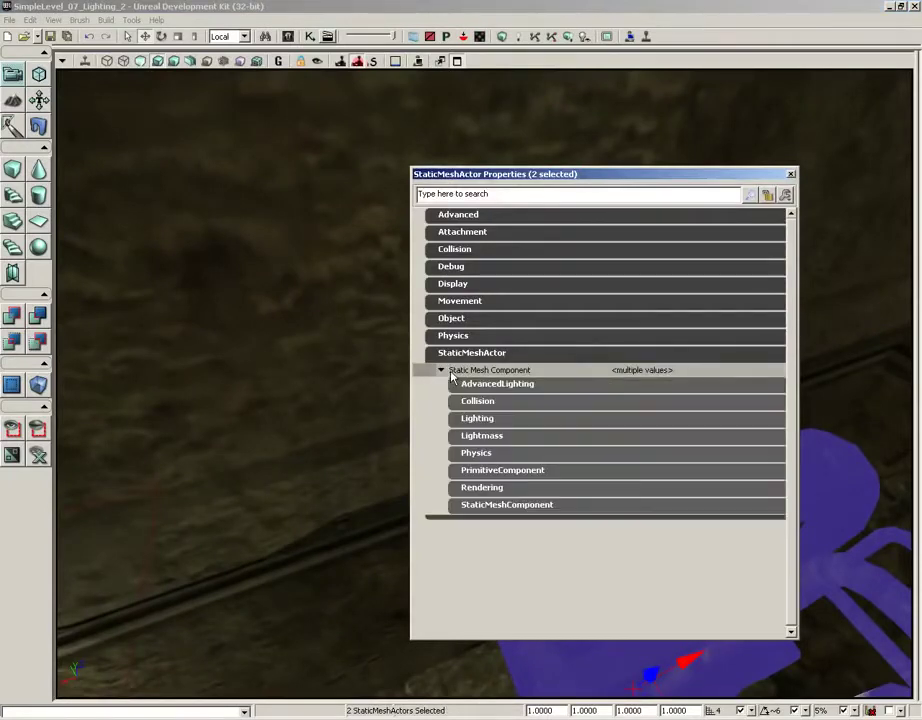
click(476, 418)
click(474, 420)
click(484, 436)
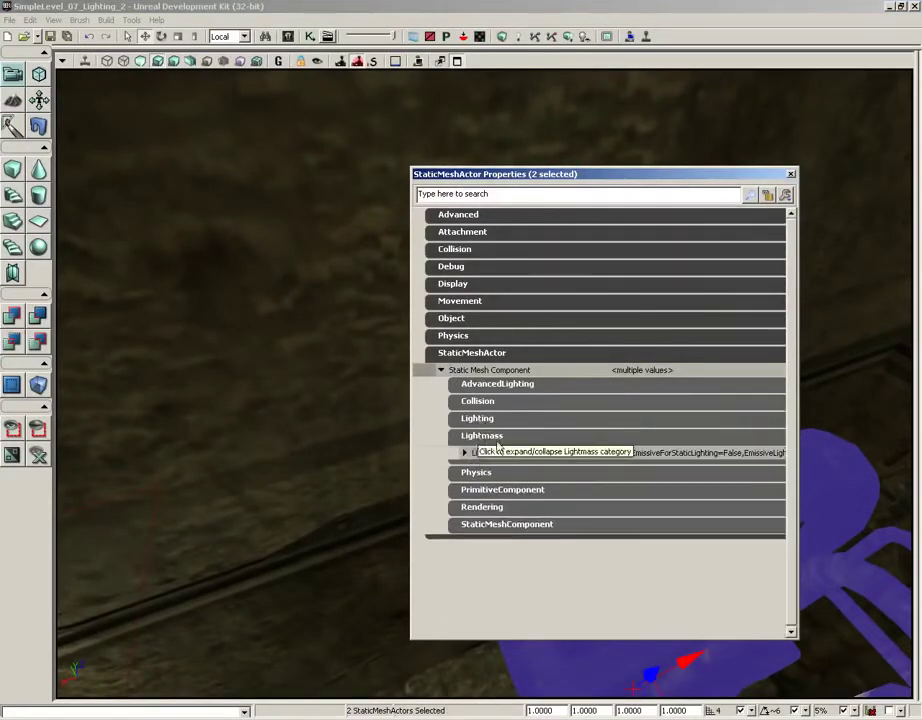
click(465, 452)
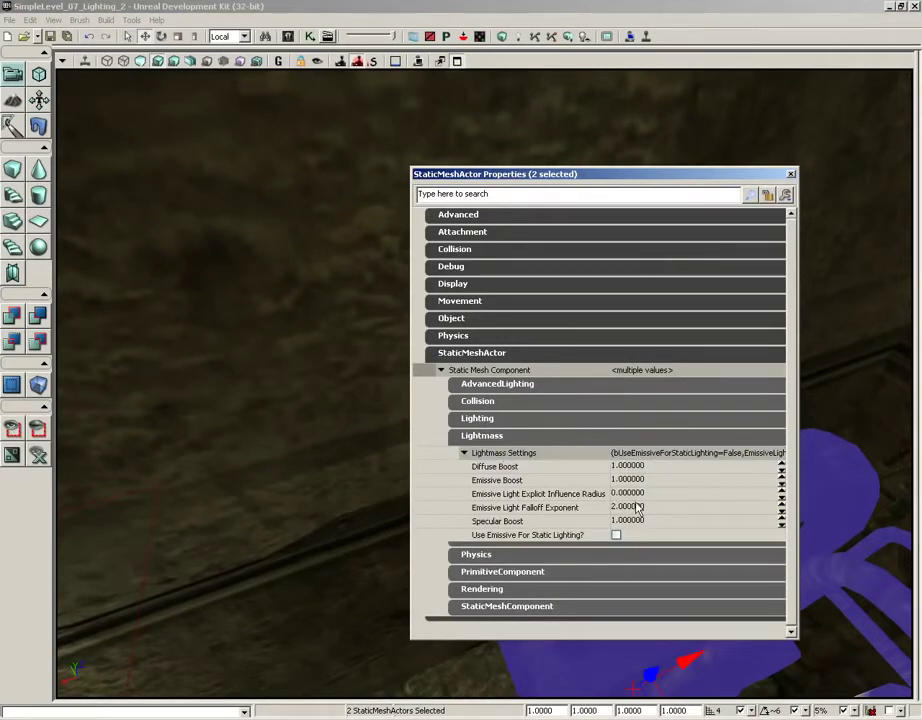
click(616, 535)
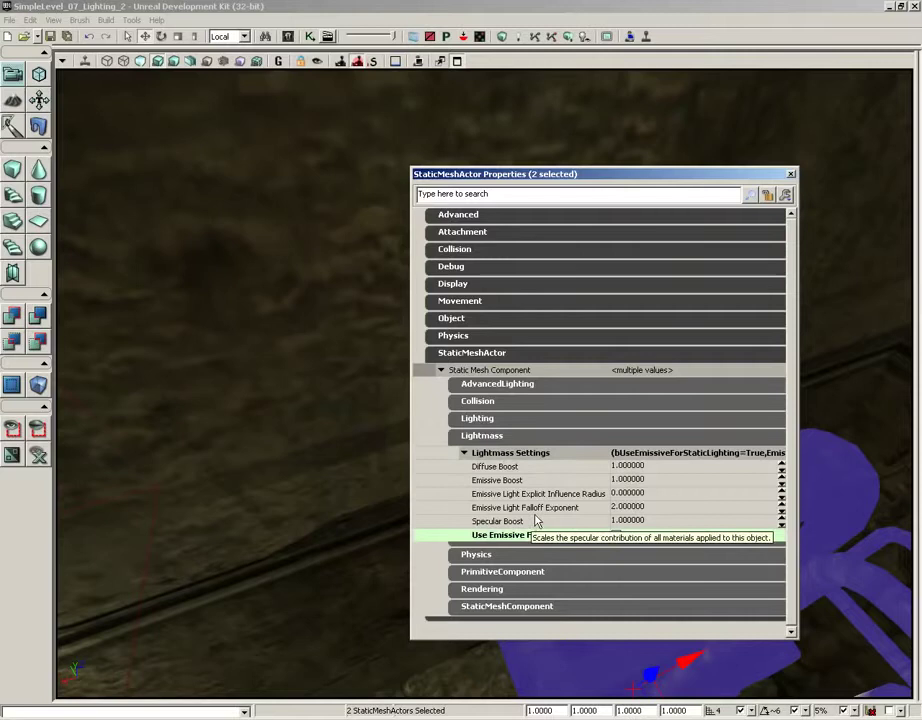
Step: Set the machine meshes' Emissive Light Explicit Influence Radius to 128 and their Emissive Boost to 3
click(627, 493)
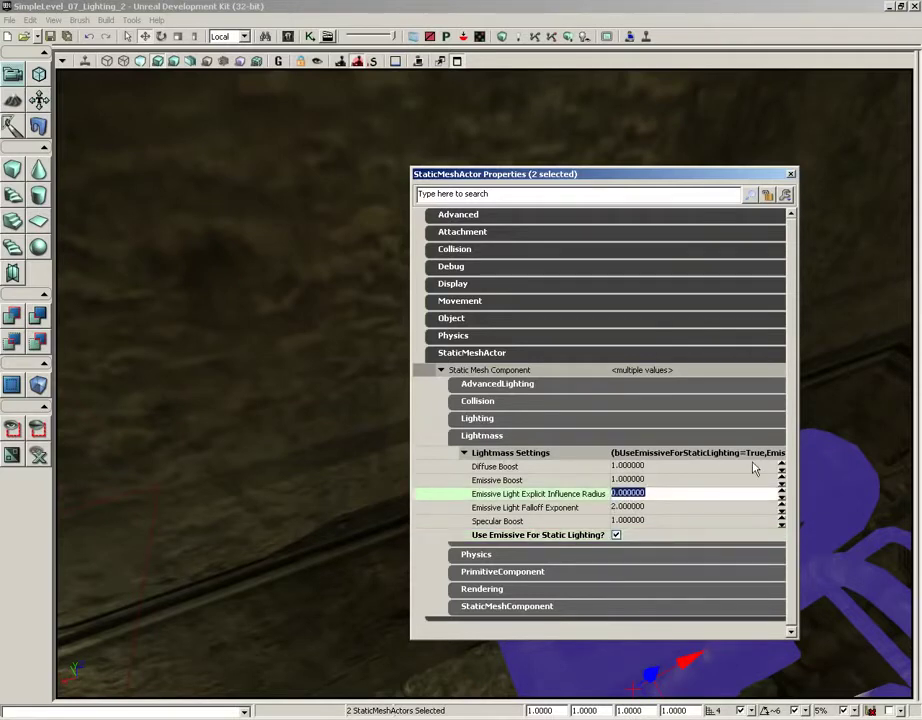
text(128)
click(641, 480)
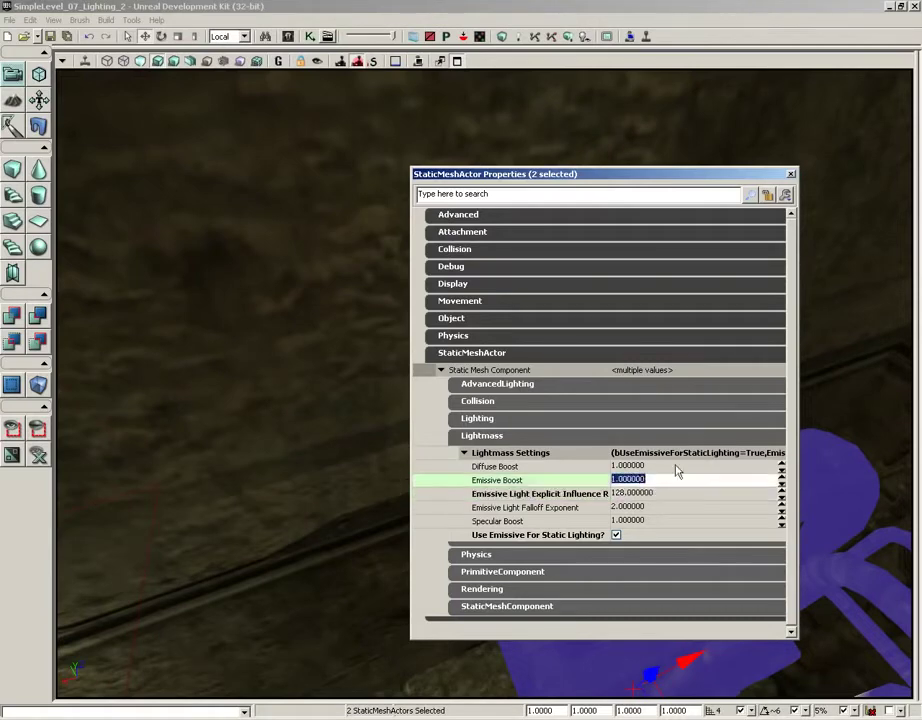
text(3)
key(Return)
Step: Examine the selected machine's small lamps and the light fixtures across the room, closing the mesh properties
drag(706, 177, 362, 95)
drag(620, 373, 621, 426)
right_drag(621, 426, 628, 377)
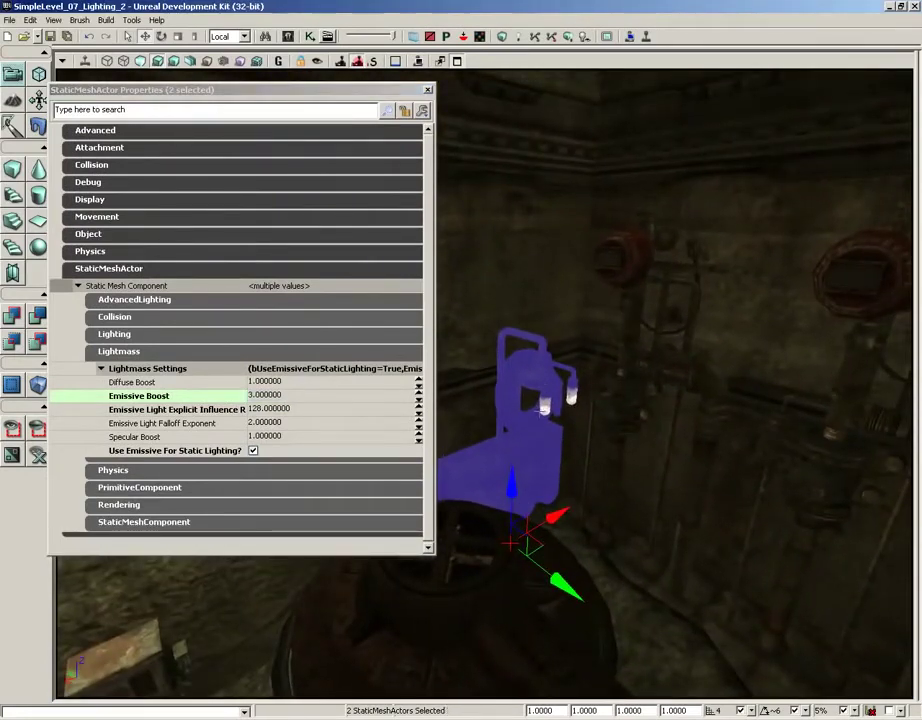
drag(245, 90, 570, 44)
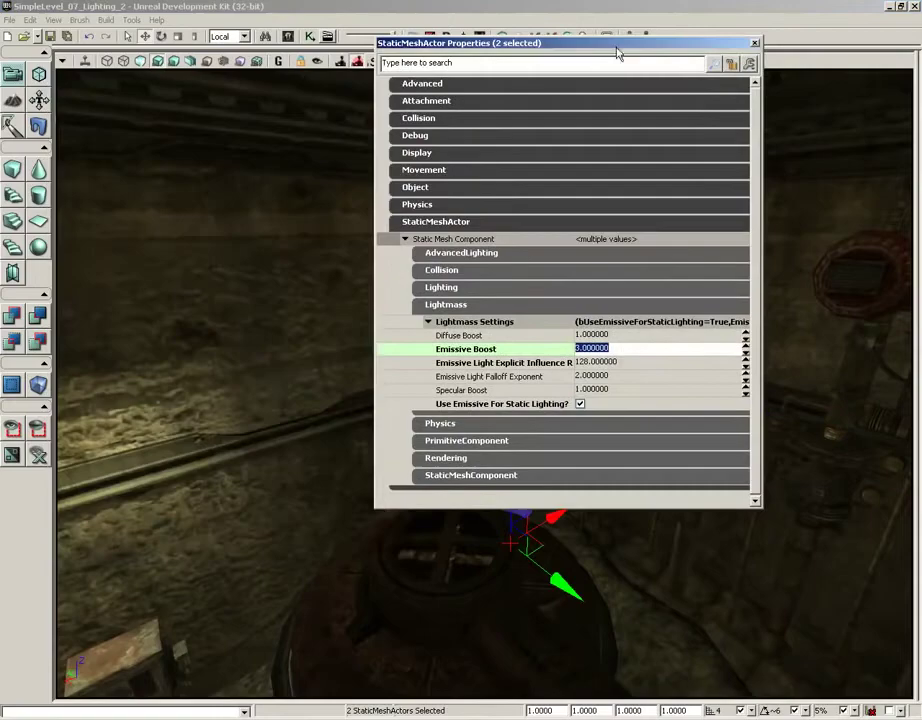
click(754, 43)
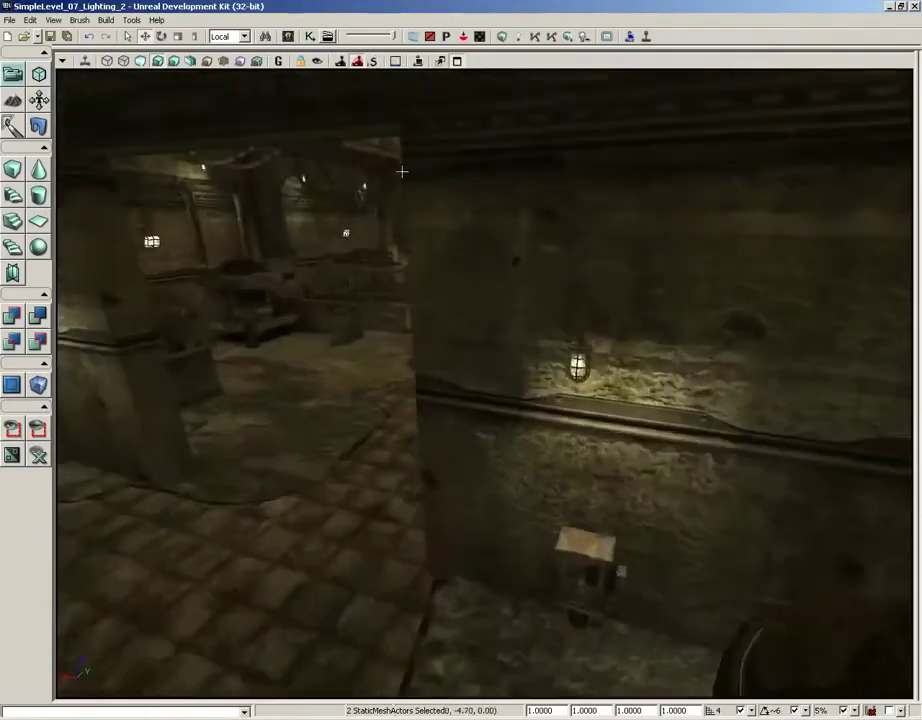
drag(402, 171, 652, 177)
mouse_move(629, 191)
right_down()
mouse_move(628, 154)
mouse_move(618, 181)
right_up()
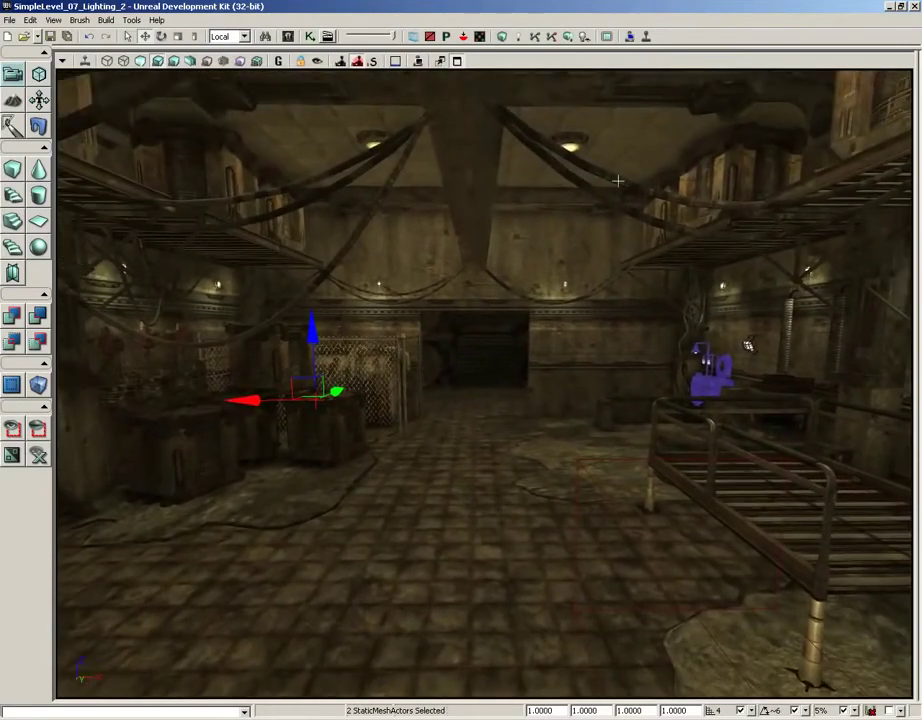